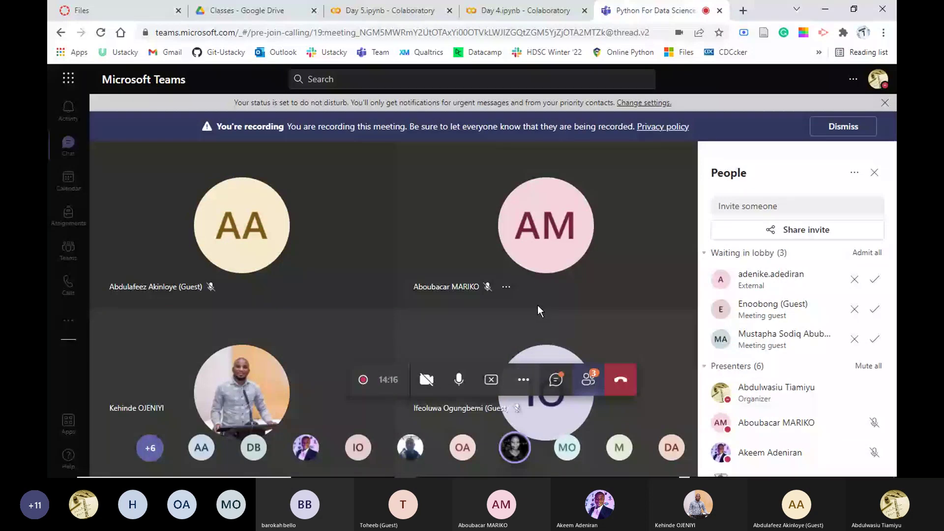
- Switch to the Day 5.ipynb notebook and connect it to a runtime
{"action": "left_click", "coordinate": [524, 11]}
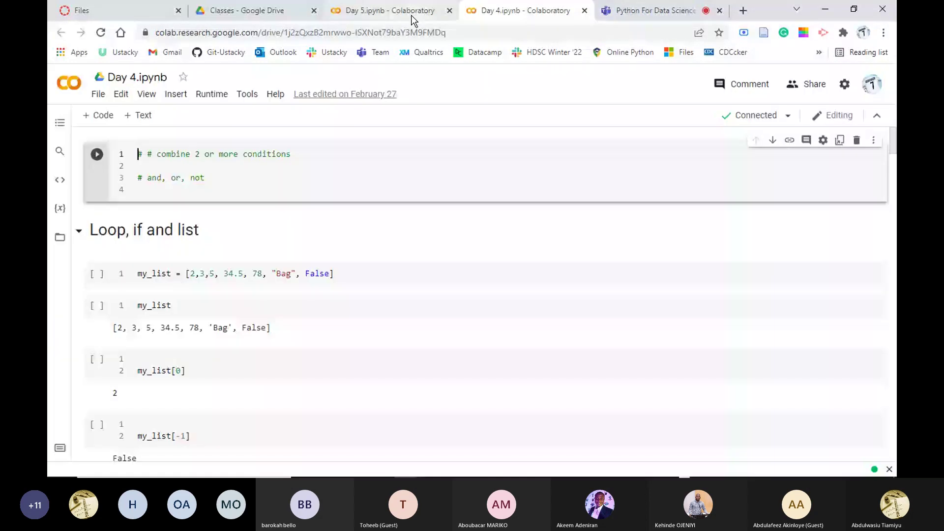
{"action": "left_click", "coordinate": [413, 11]}
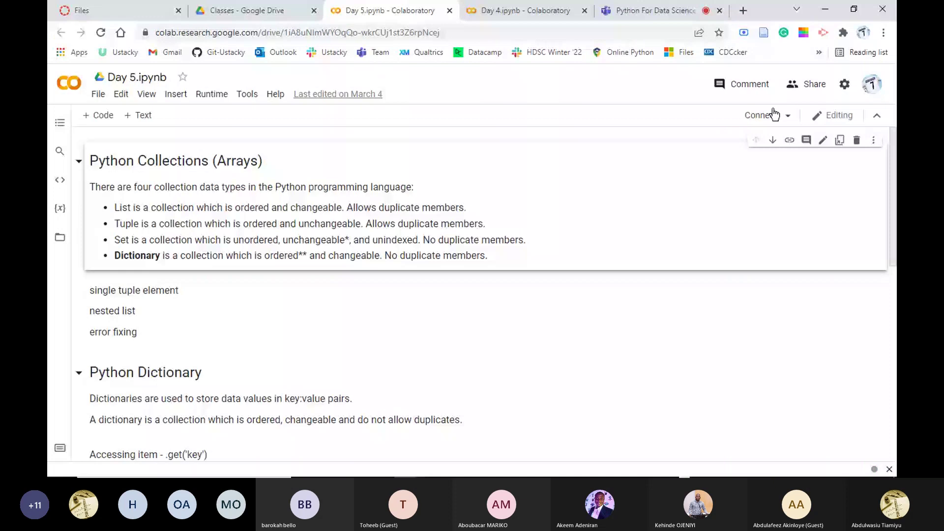
{"action": "left_click", "coordinate": [774, 114]}
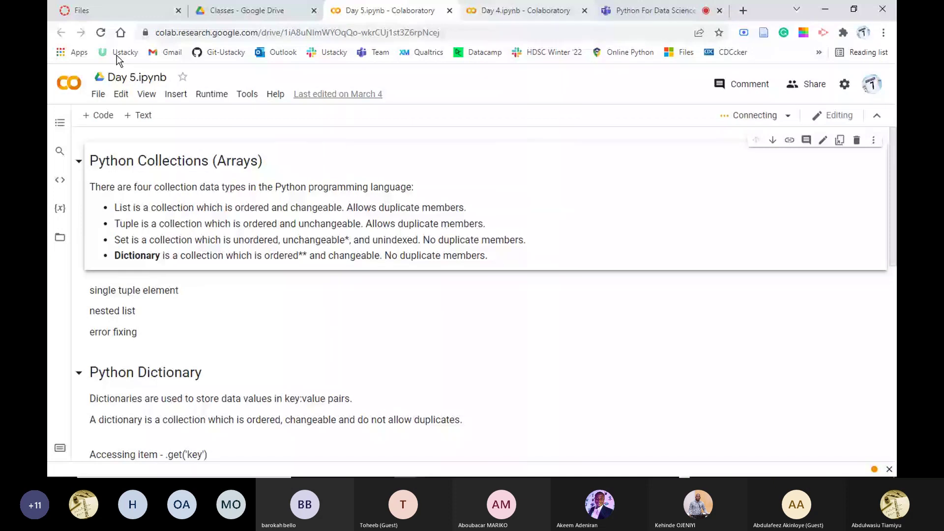
- Load colab.research.google.com in a new browser tab beside the Classes Drive folder
{"action": "left_click", "coordinate": [262, 7]}
{"action": "right_click", "coordinate": [262, 7]}
{"action": "key", "text": "Escape"}
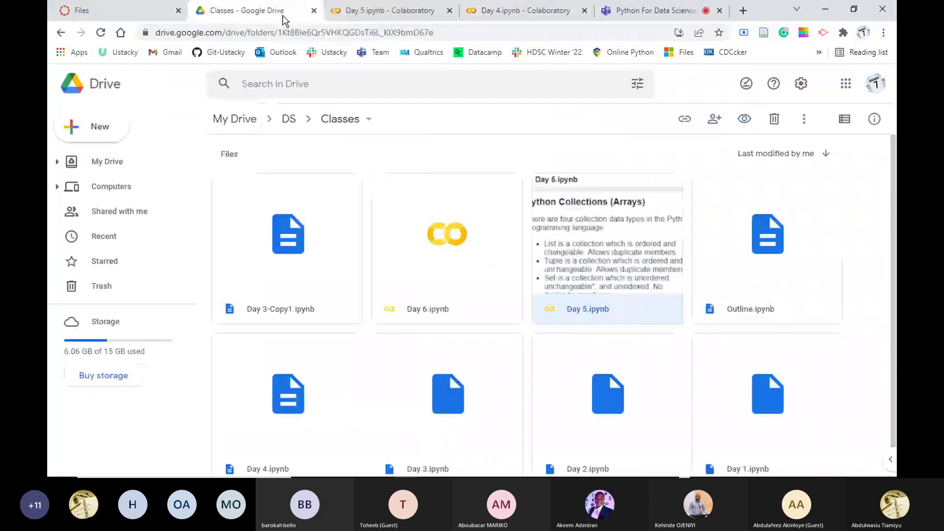
{"action": "key", "text": "ctrl+t"}
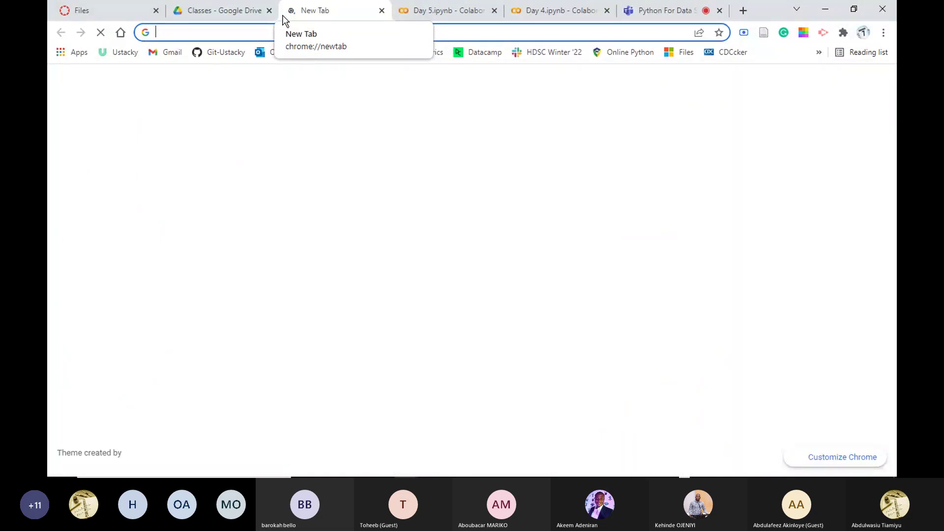
{"action": "type", "text": "research"}
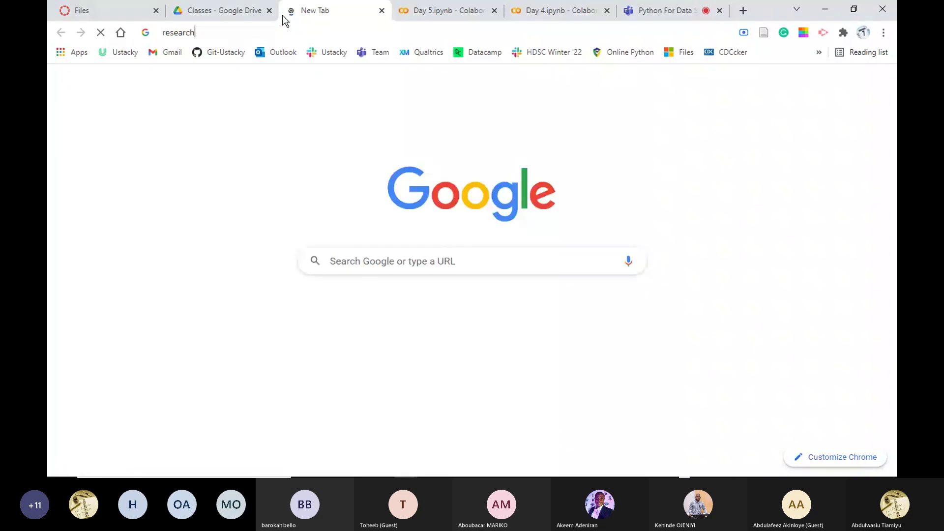
{"action": "type", "text": ".col"}
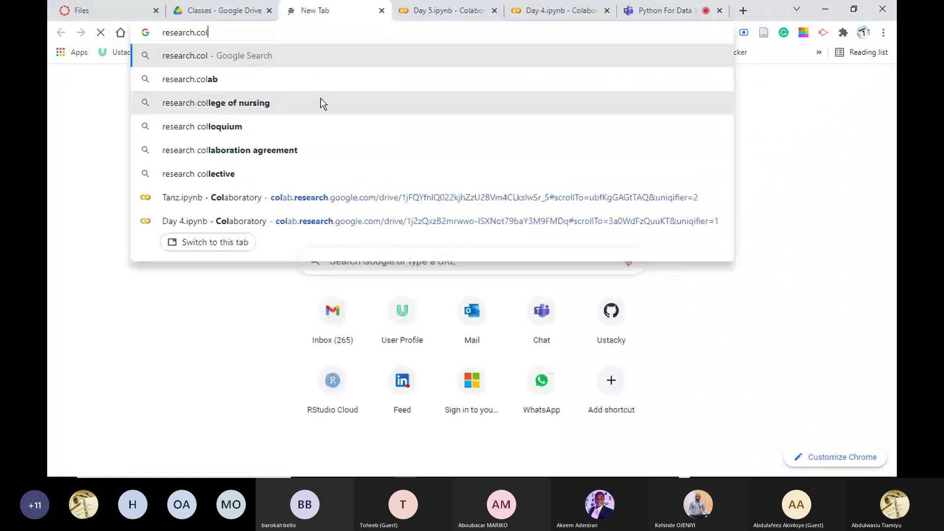
{"action": "key", "text": "ctrl+a"}
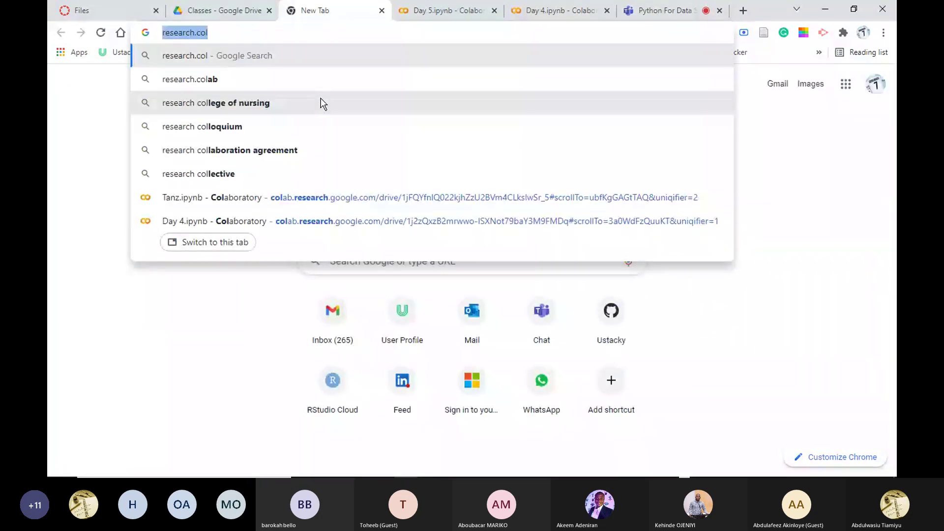
{"action": "type", "text": "colab."}
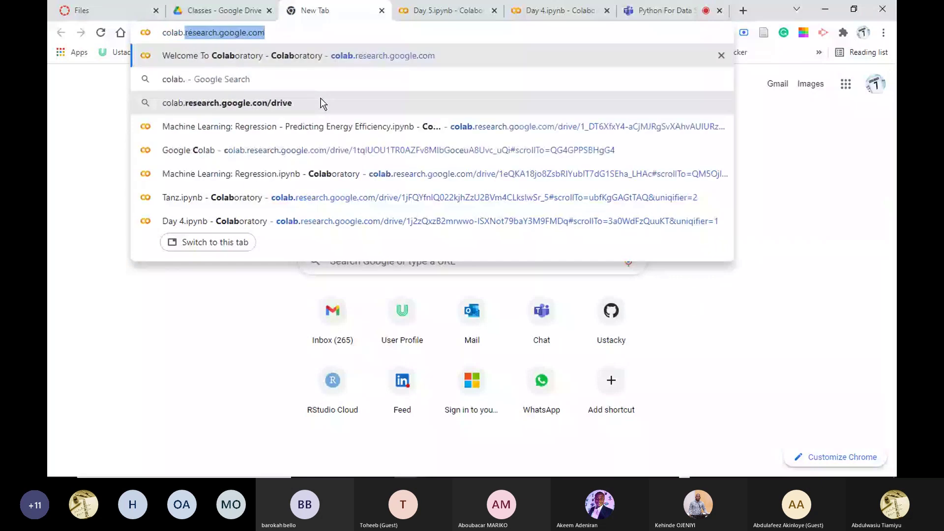
{"action": "type", "text": "res"}
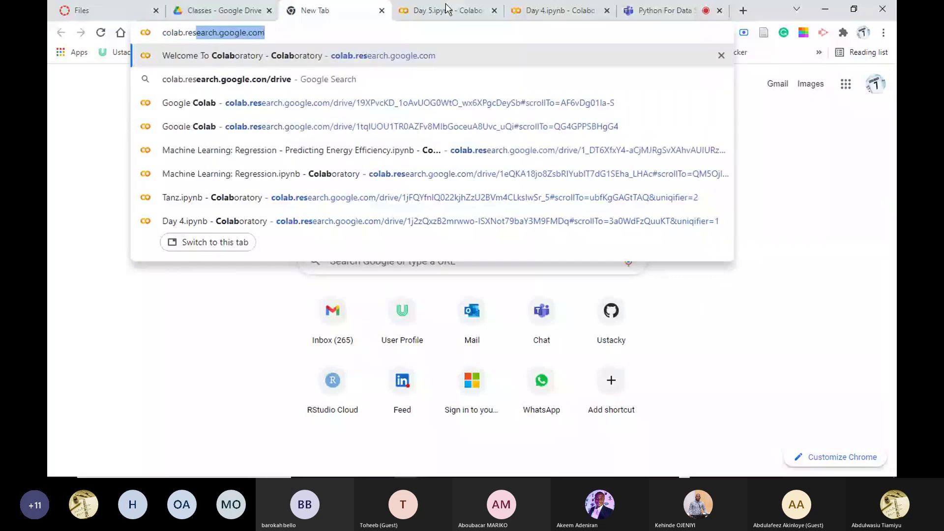
{"action": "left_click", "coordinate": [283, 27]}
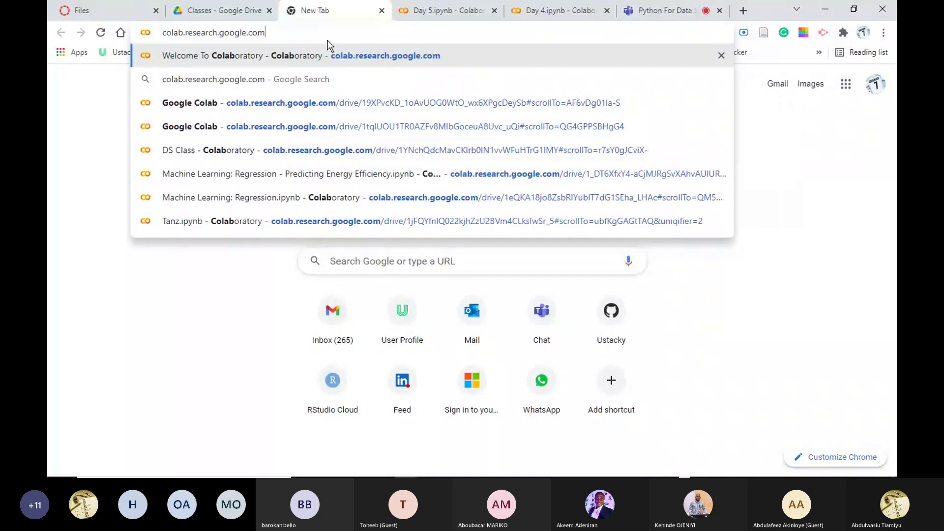
{"action": "key", "text": "Return"}
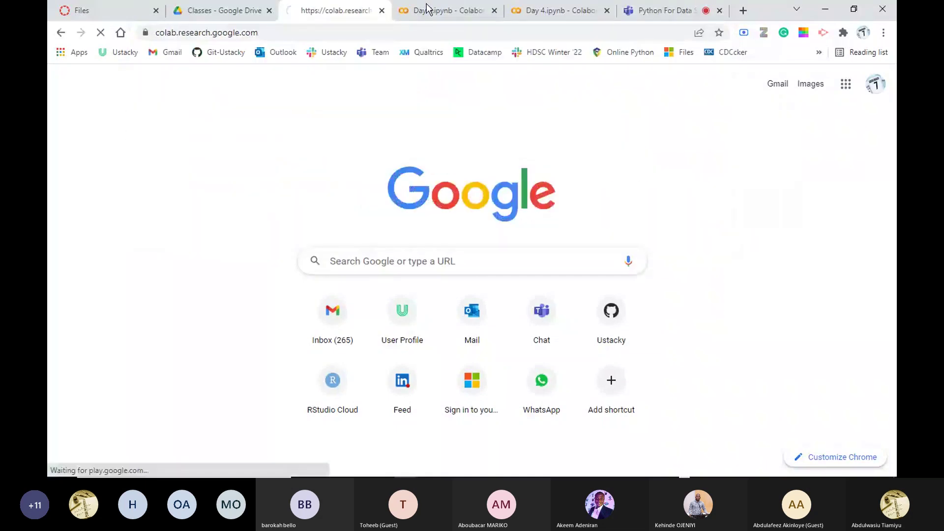
- Return to the Day 5.ipynb notebook, start sharing it, and add the Python DS Google Groups address as recipient
{"action": "left_click", "coordinate": [439, 13]}
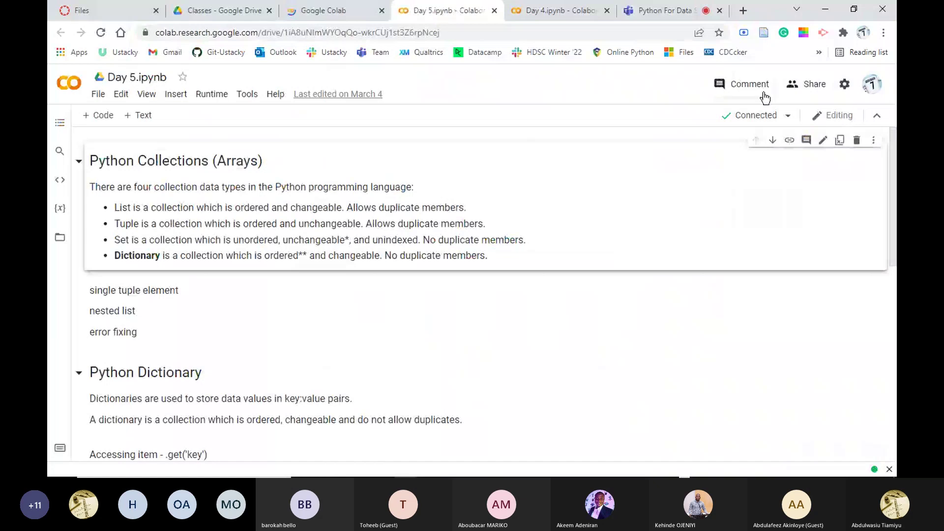
{"action": "left_click", "coordinate": [811, 85]}
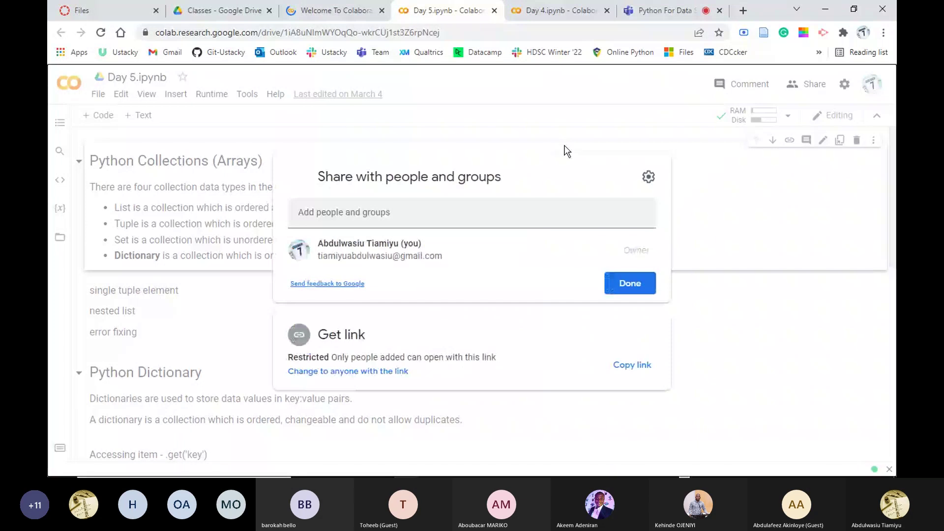
{"action": "left_click", "coordinate": [414, 216]}
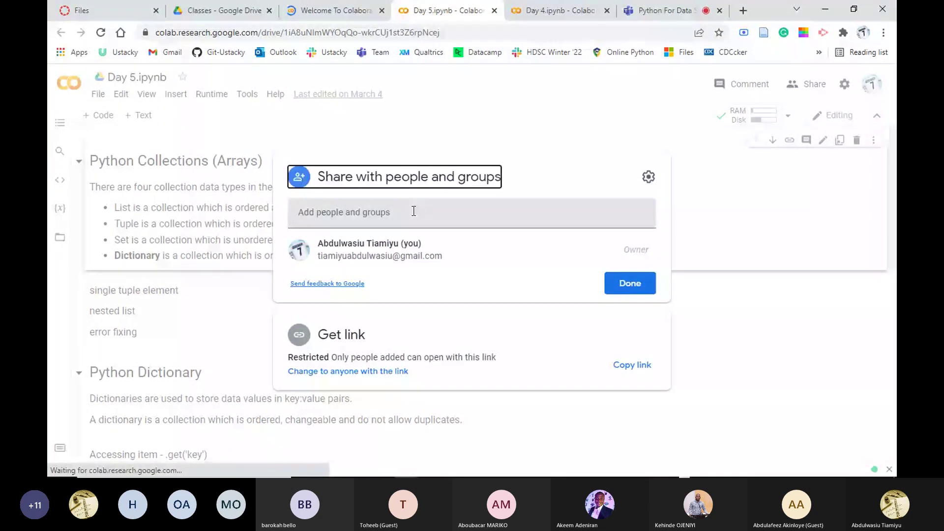
{"action": "left_click", "coordinate": [405, 218]}
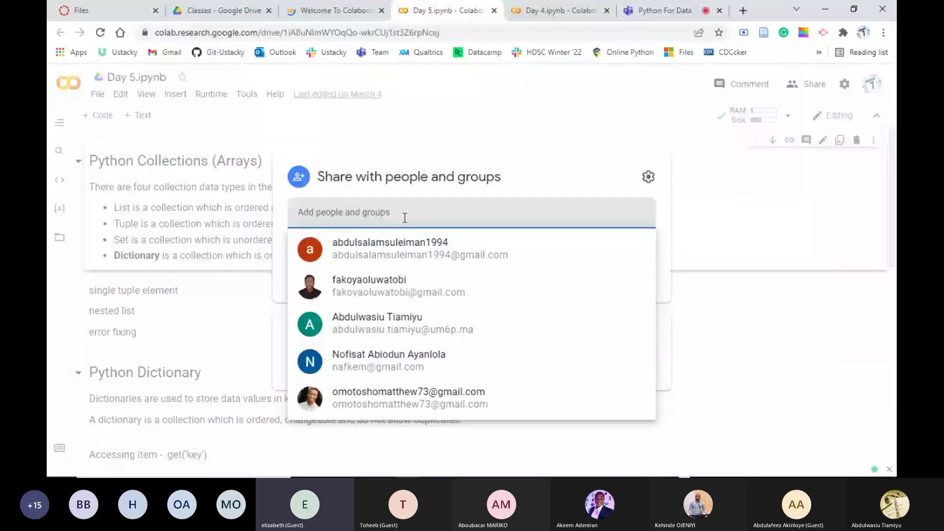
{"action": "type", "text": "python DS"}
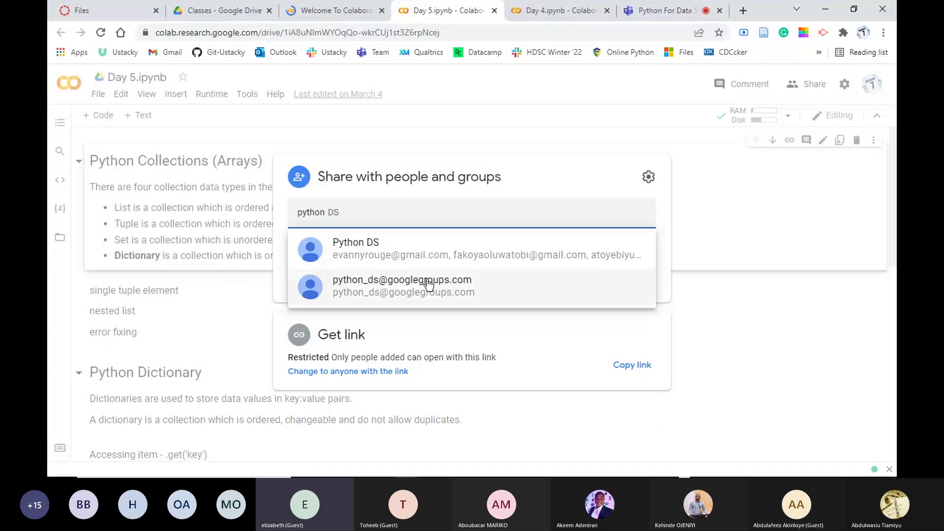
{"action": "left_click", "coordinate": [453, 290]}
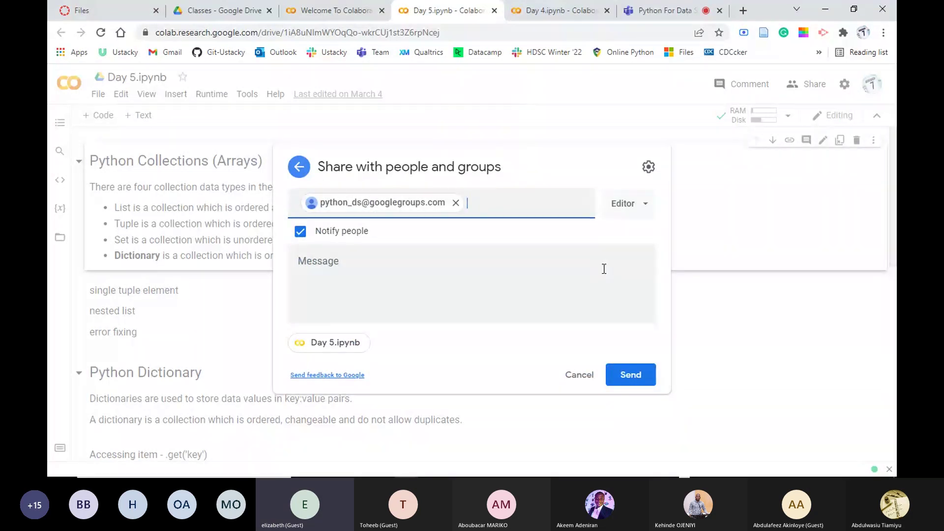
- Set the group's access role to Commenter and switch the people notification off and back on
{"action": "left_click", "coordinate": [644, 210]}
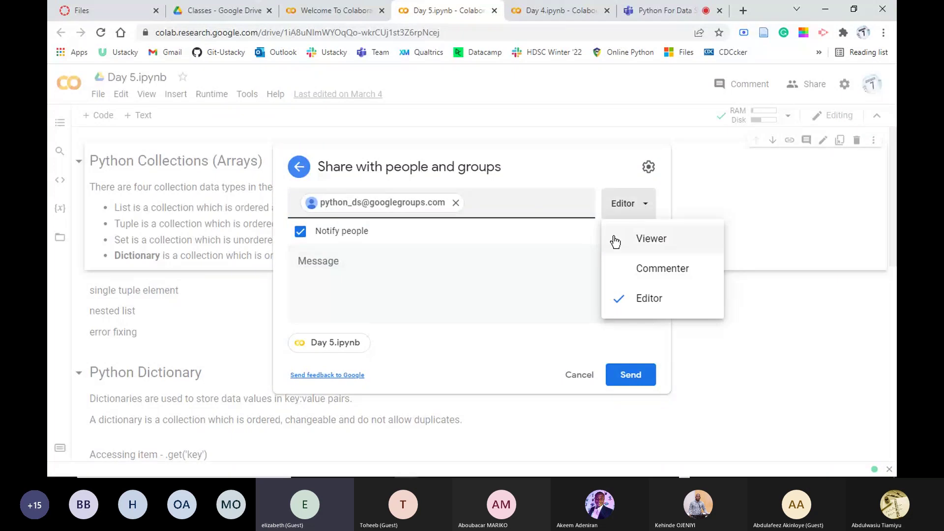
{"action": "left_click", "coordinate": [655, 274]}
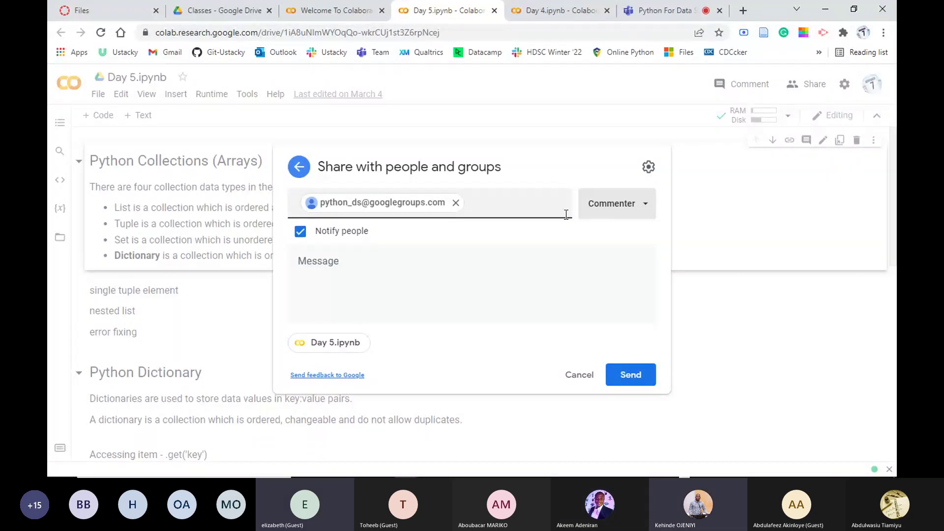
{"action": "key", "text": "XF86AudioRaiseVolume"}
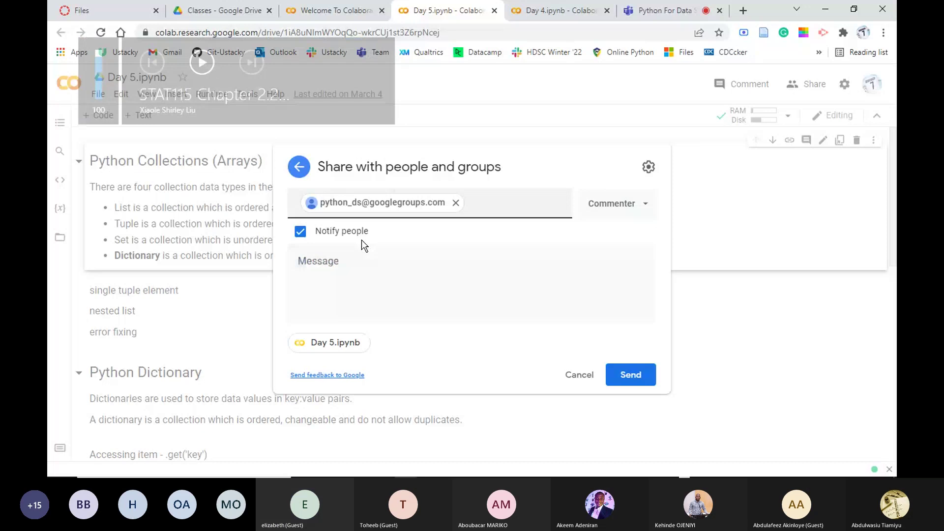
{"action": "left_click", "coordinate": [303, 238]}
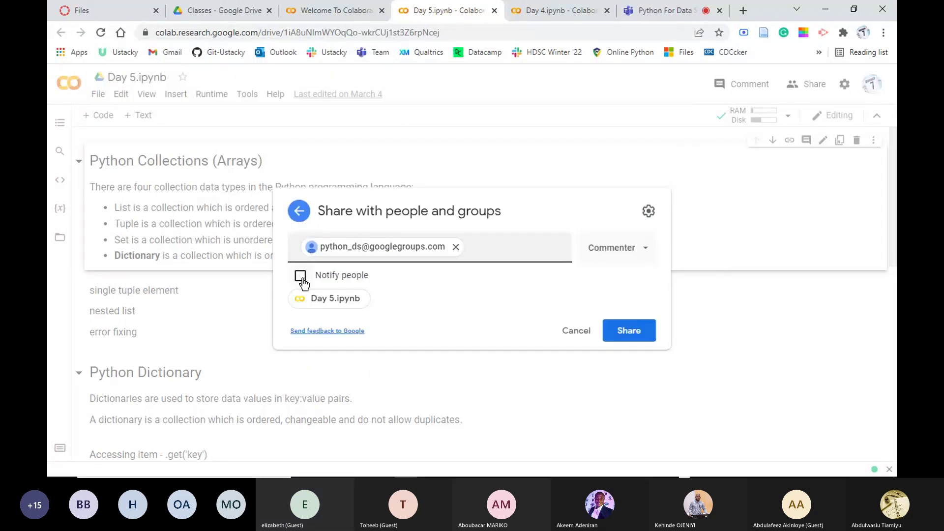
{"action": "left_click", "coordinate": [301, 276]}
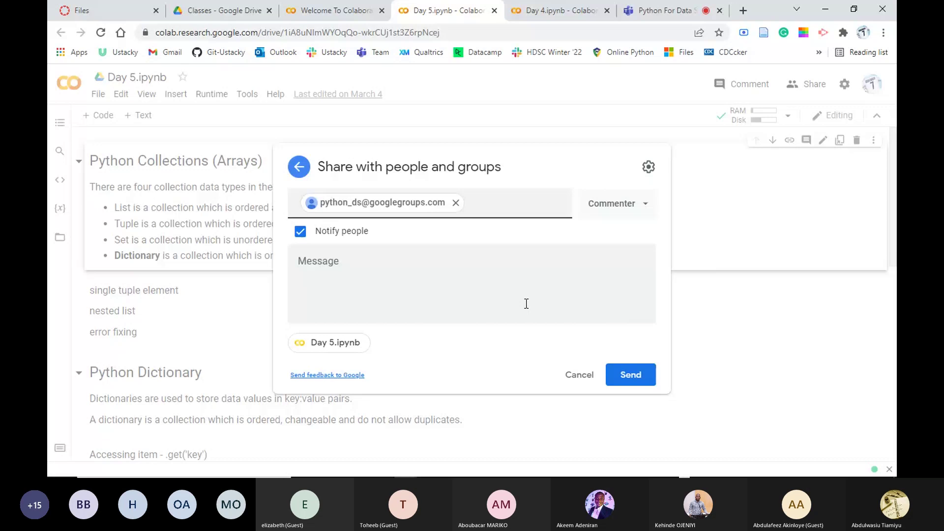
{"action": "left_click", "coordinate": [647, 204]}
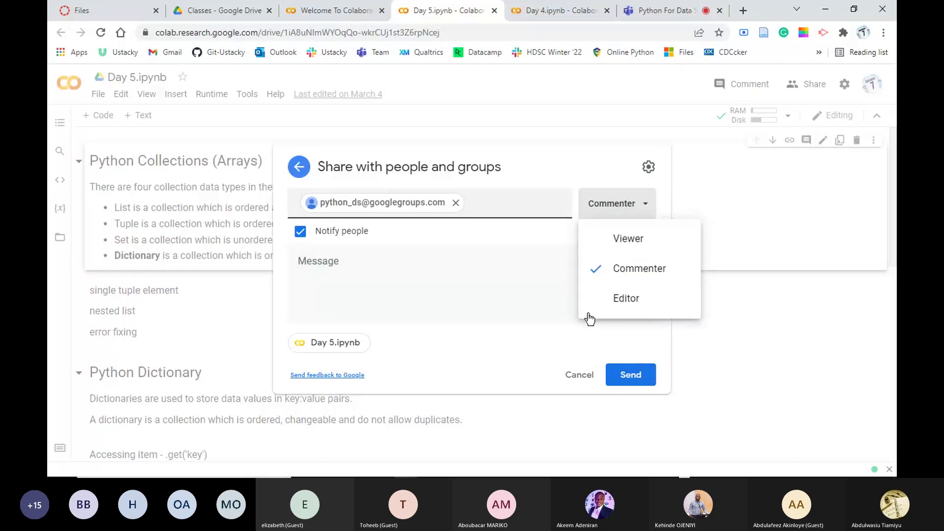
{"action": "key", "text": "Escape"}
- Go to the Welcome To Colaboratory page and open the file chooser for uploading a notebook
{"action": "left_click", "coordinate": [328, 11]}
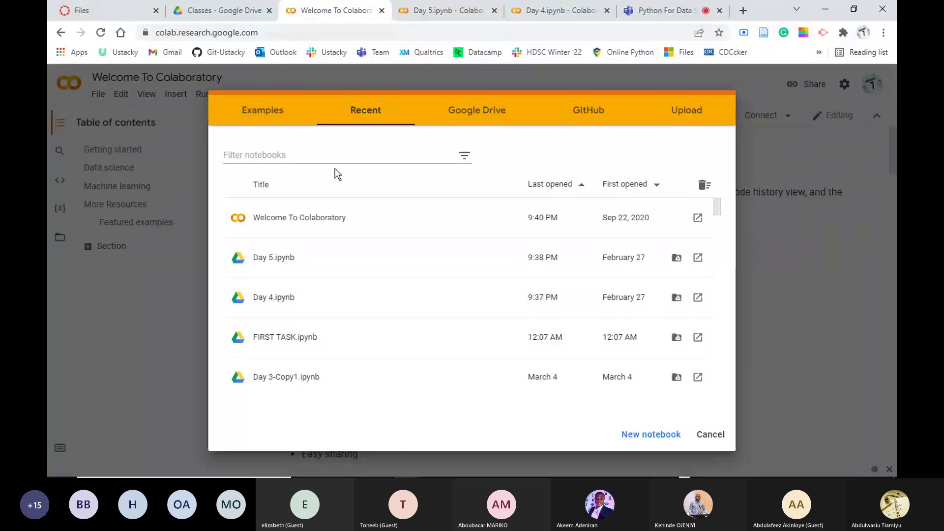
{"action": "scroll", "coordinate": [362, 315], "scroll_direction": "down", "scroll_amount": 5}
{"action": "scroll", "coordinate": [355, 285], "scroll_direction": "up", "scroll_amount": 5}
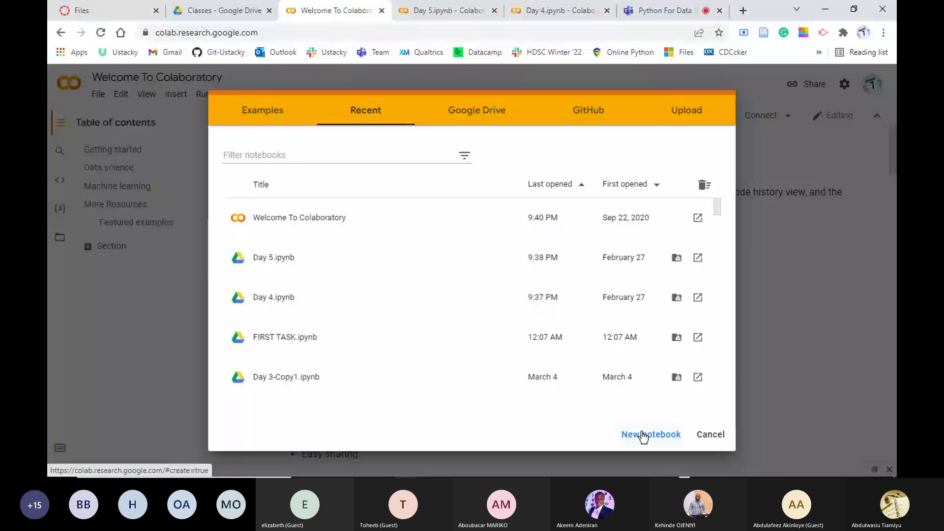
{"action": "left_click", "coordinate": [691, 112]}
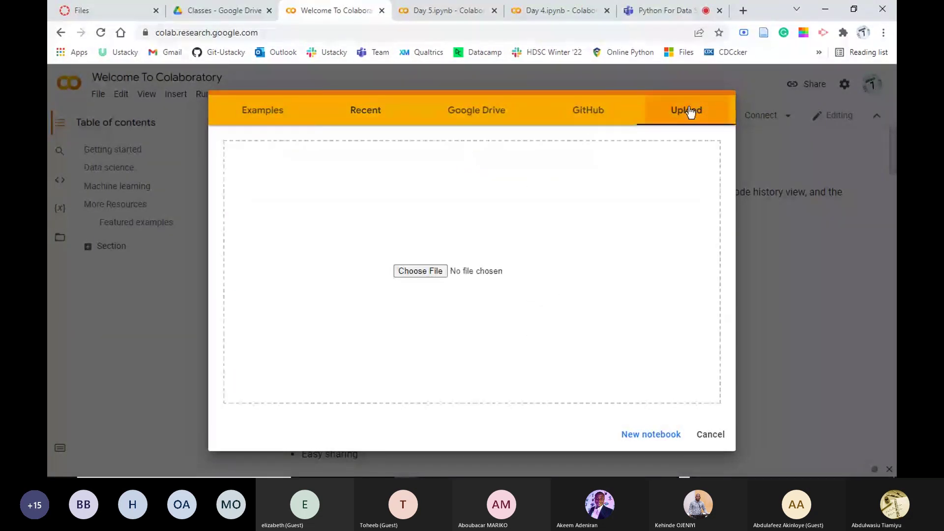
{"action": "left_click", "coordinate": [422, 273]}
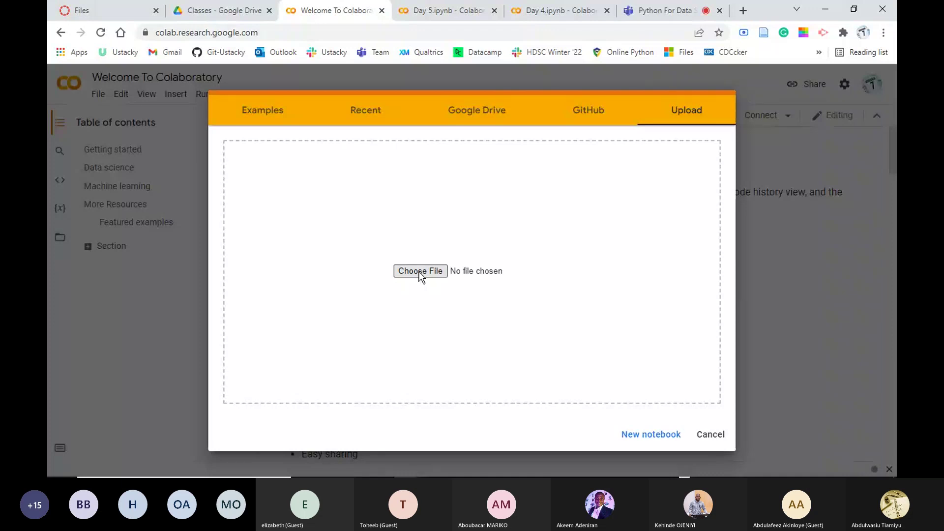
{"action": "left_click", "coordinate": [422, 276]}
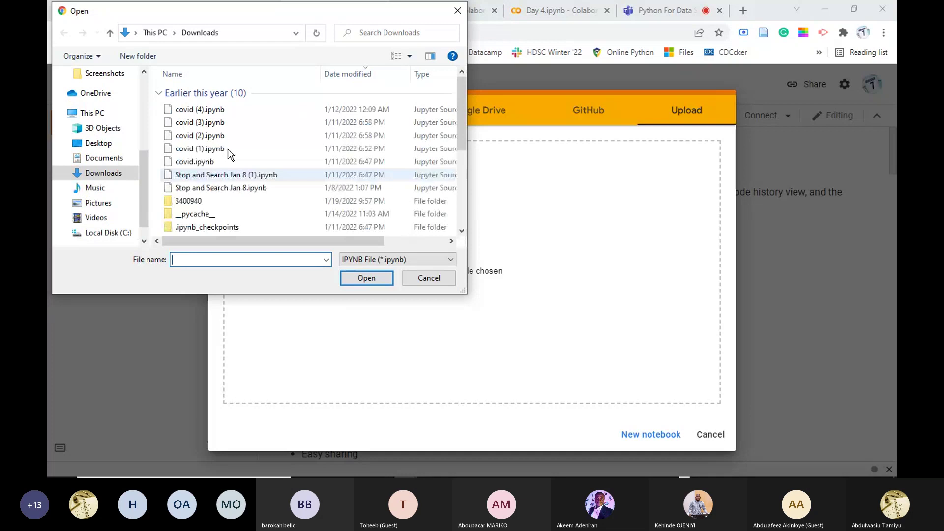
- Browse to the Desktop in the file chooser and open the Project_2 folder
{"action": "scroll", "coordinate": [112, 109], "scroll_direction": "up", "scroll_amount": 2}
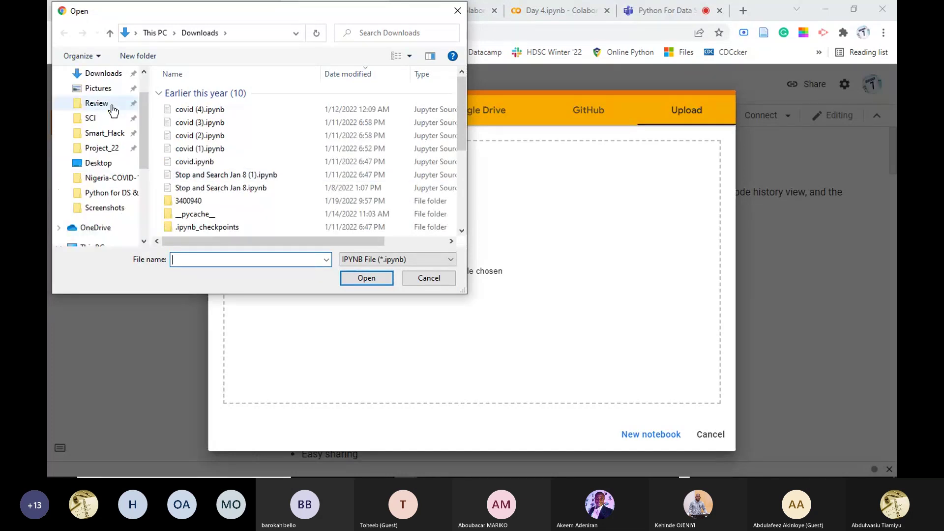
{"action": "left_click", "coordinate": [102, 162]}
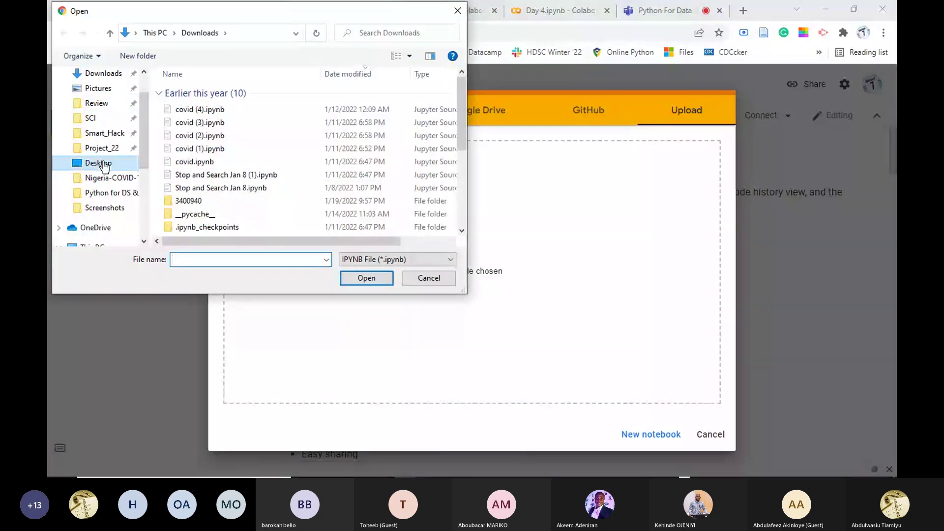
{"action": "scroll", "coordinate": [281, 132], "scroll_direction": "down", "scroll_amount": 3}
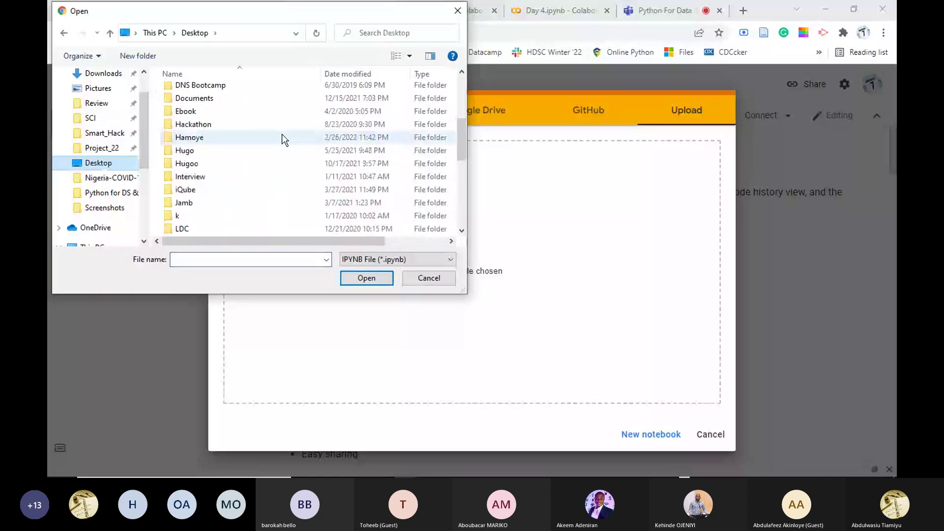
{"action": "scroll", "coordinate": [238, 158], "scroll_direction": "down", "scroll_amount": 10}
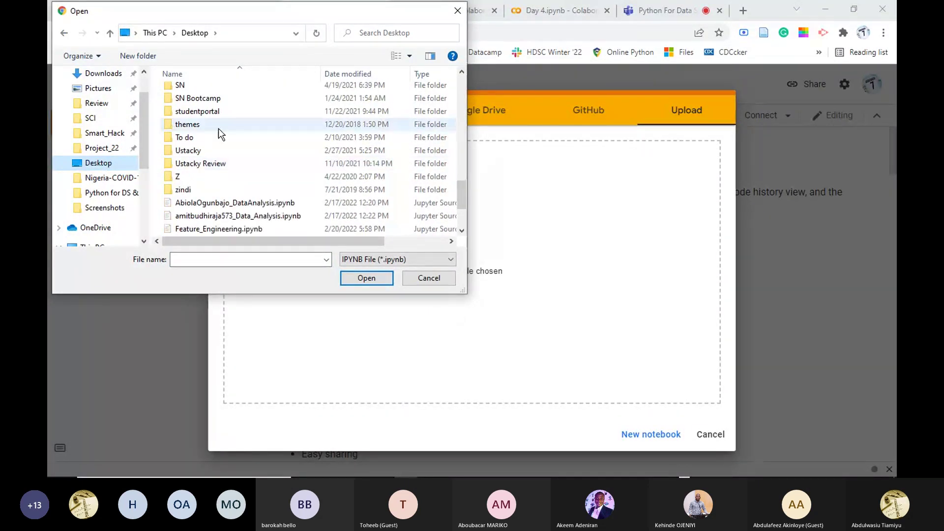
{"action": "scroll", "coordinate": [218, 130], "scroll_direction": "down", "scroll_amount": 1}
{"action": "scroll", "coordinate": [215, 140], "scroll_direction": "up", "scroll_amount": 4}
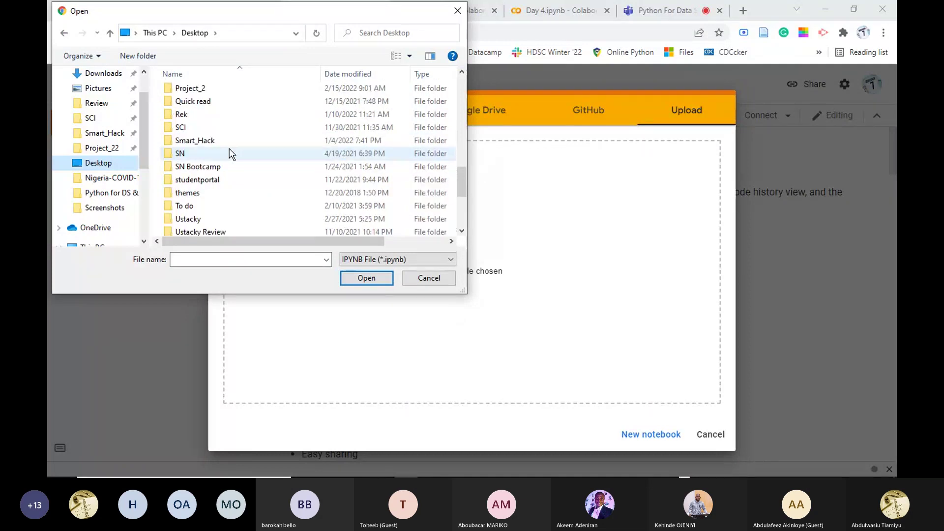
{"action": "left_click", "coordinate": [214, 129]}
{"action": "double_click", "coordinate": [214, 129]}
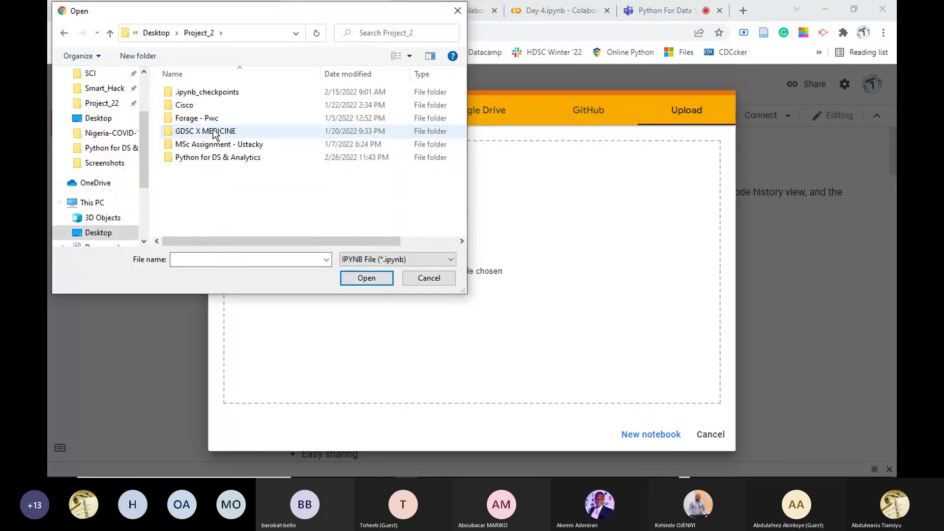
- Browse to the Classes folder inside Python for DS & Analytics to view its notebooks, and cancel the file chooser without selecting one
{"action": "left_click", "coordinate": [249, 163]}
{"action": "double_click", "coordinate": [249, 163]}
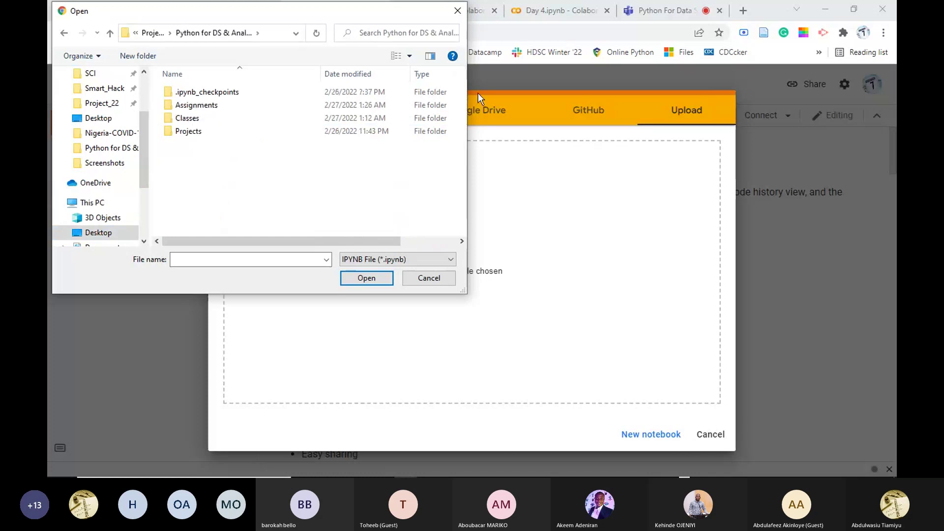
{"action": "left_click", "coordinate": [217, 118]}
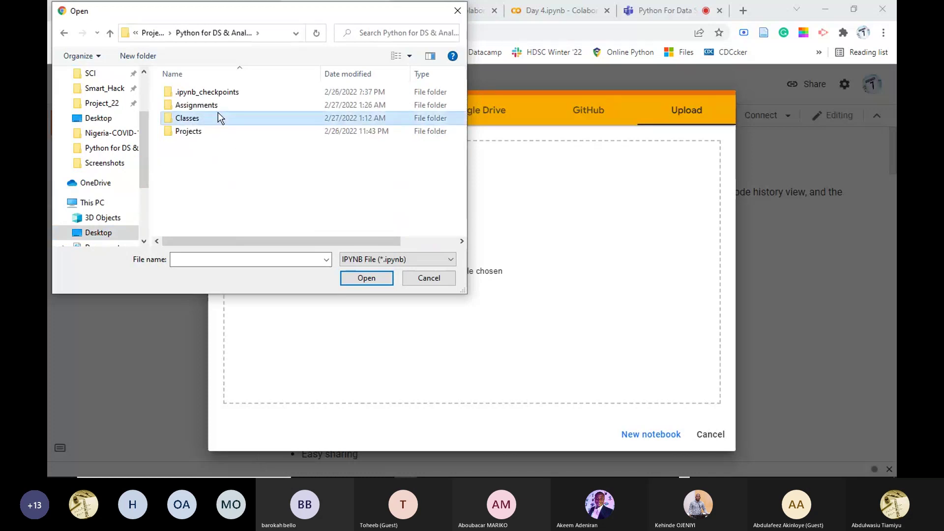
{"action": "double_click", "coordinate": [216, 119]}
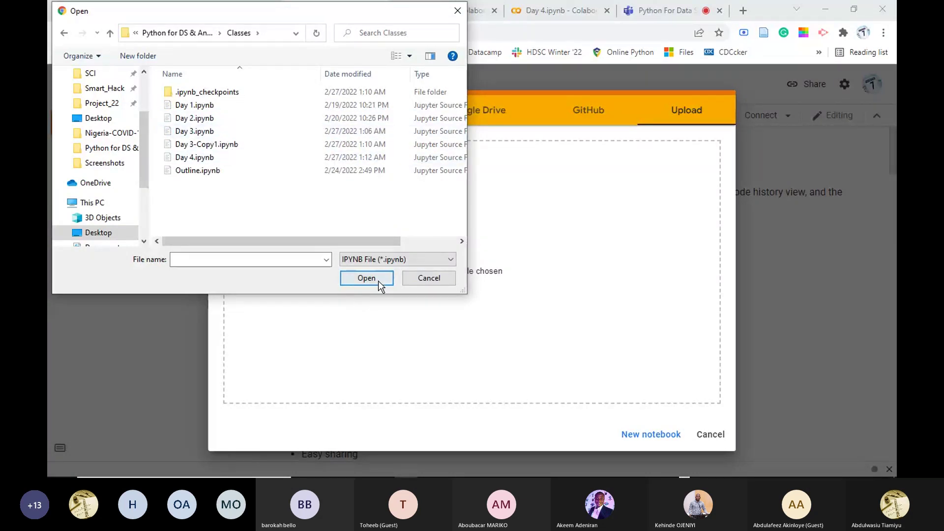
{"action": "left_click", "coordinate": [429, 279]}
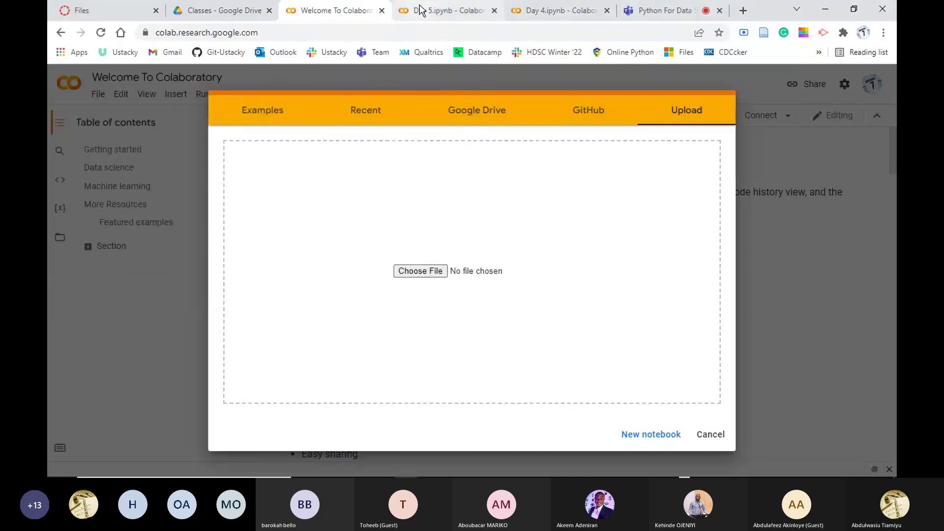
- Return to the Day 5.ipynb notebook and dismiss its sharing dialog
{"action": "left_click", "coordinate": [422, 10]}
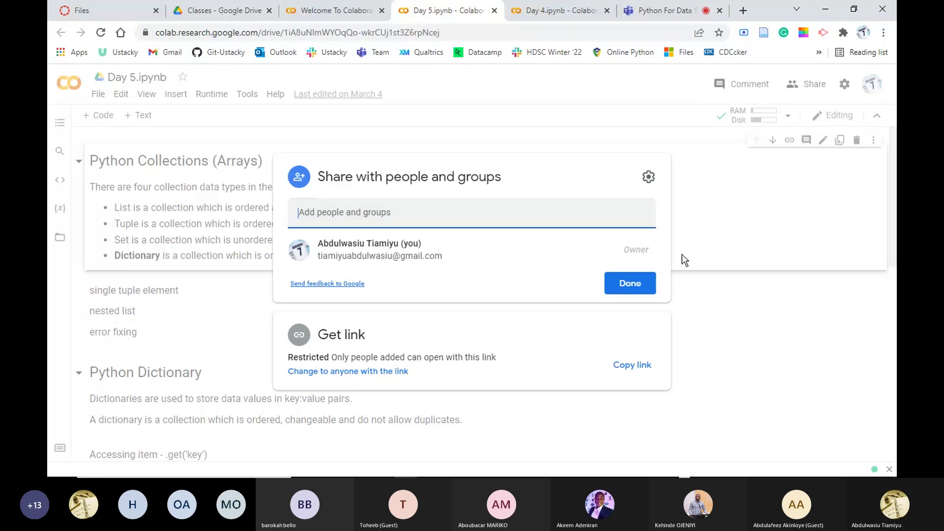
{"action": "left_click", "coordinate": [708, 221]}
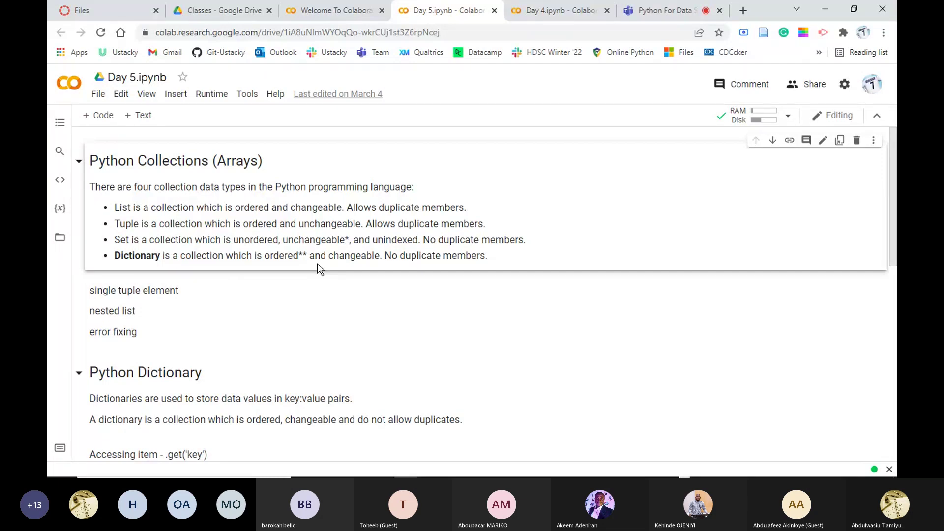
- Insert two empty code cells between the "error fixing" note and the Python Dictionary heading, and make the first one active
{"action": "scroll", "coordinate": [317, 270], "scroll_direction": "down", "scroll_amount": 3}
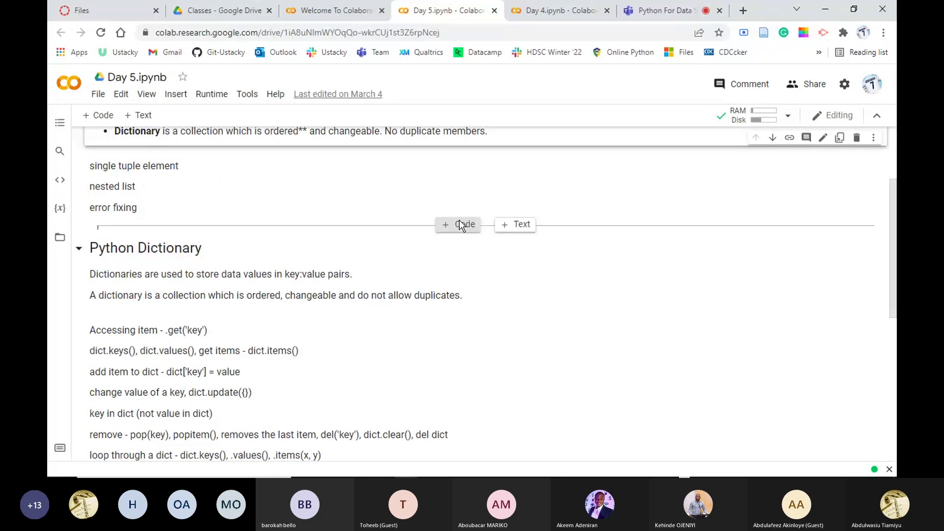
{"action": "left_click", "coordinate": [459, 224]}
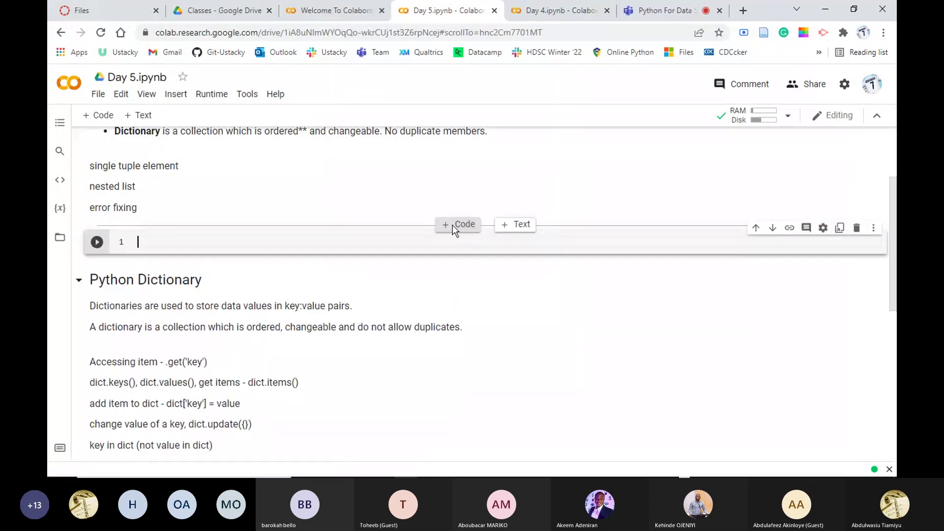
{"action": "left_click", "coordinate": [168, 252]}
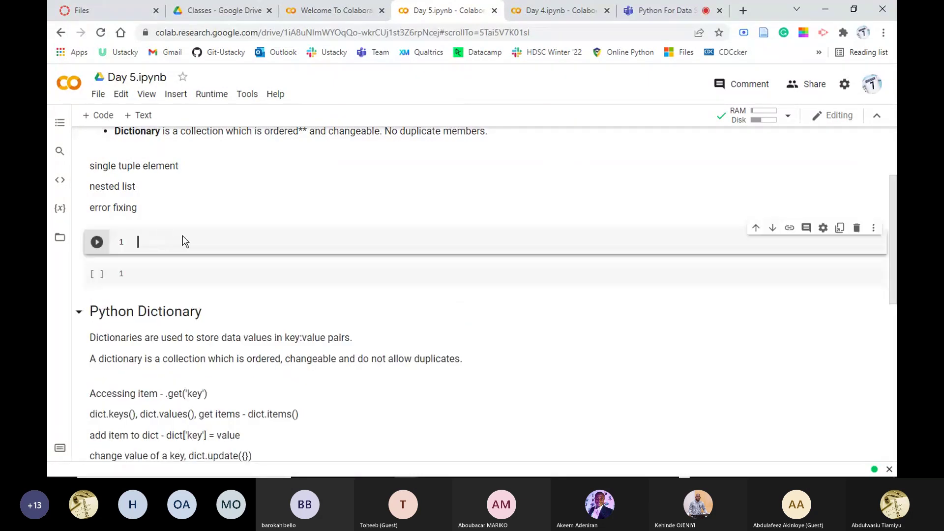
- Define my_list = [3] in the first new code cell and start a type() call on the second line
{"action": "type", "text": "my_list"}
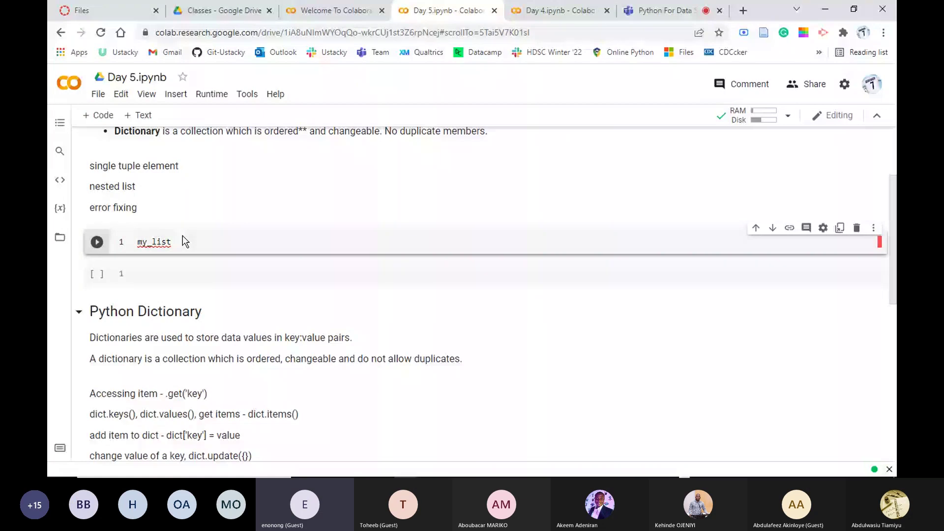
{"action": "type", "text": " = [3"}
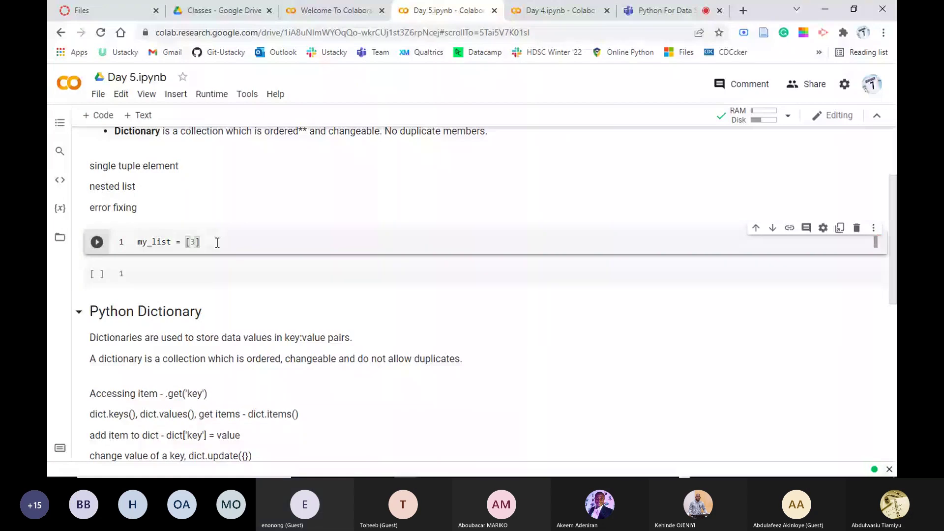
{"action": "key", "text": "Return"}
{"action": "type", "text": "type("}
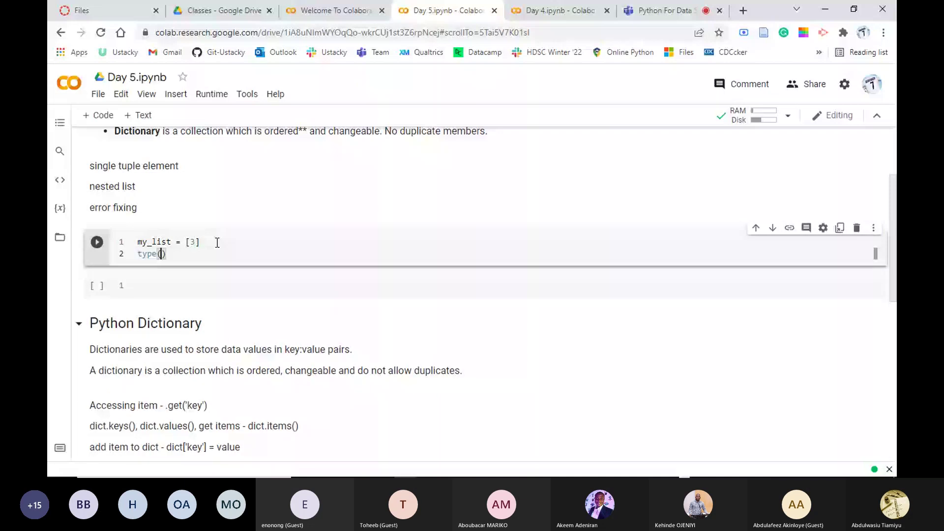